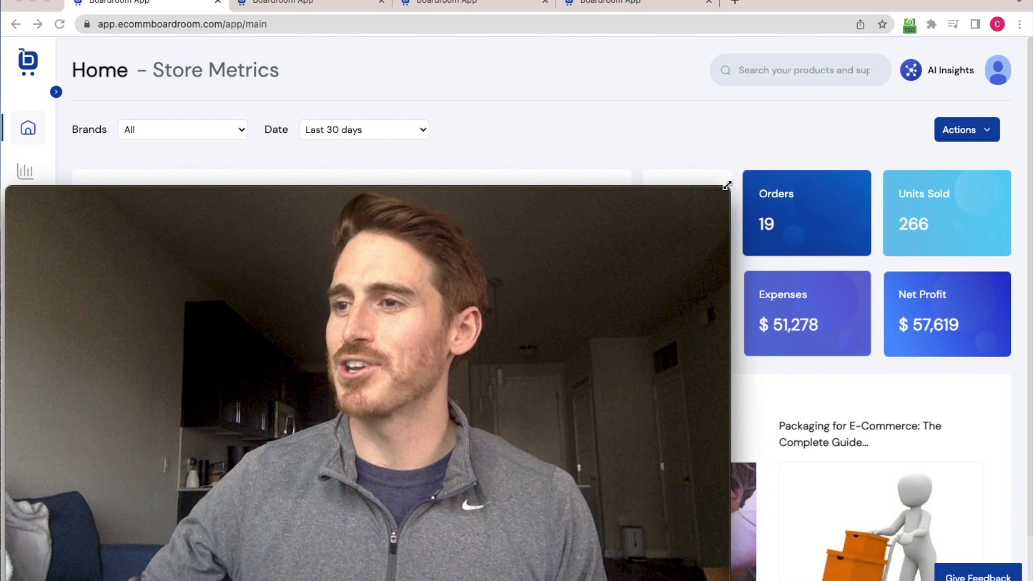
- Start syncing a new store with Shopify as the platform
left_click_drag(728, 189, 194, 382)
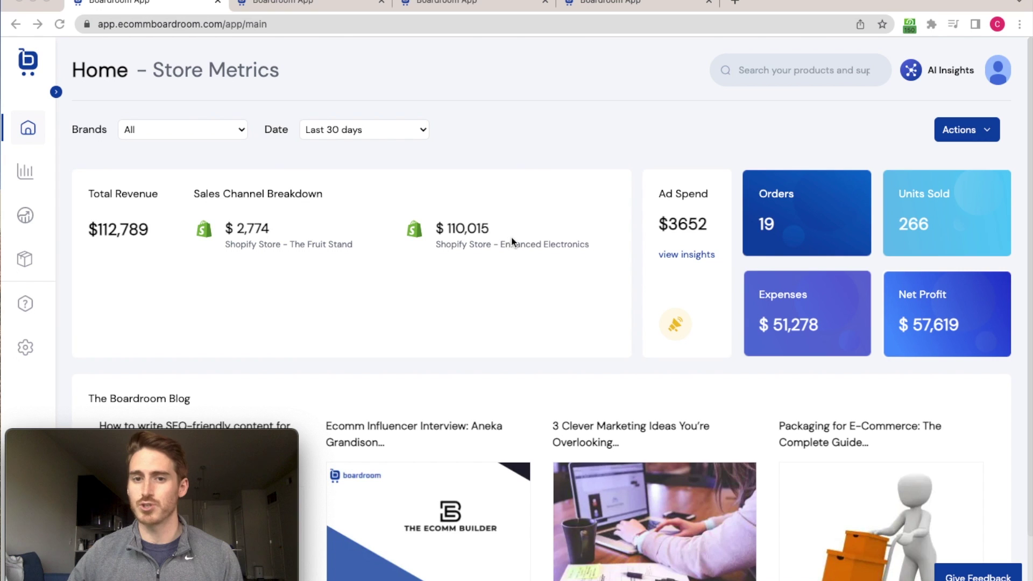
left_click(990, 135)
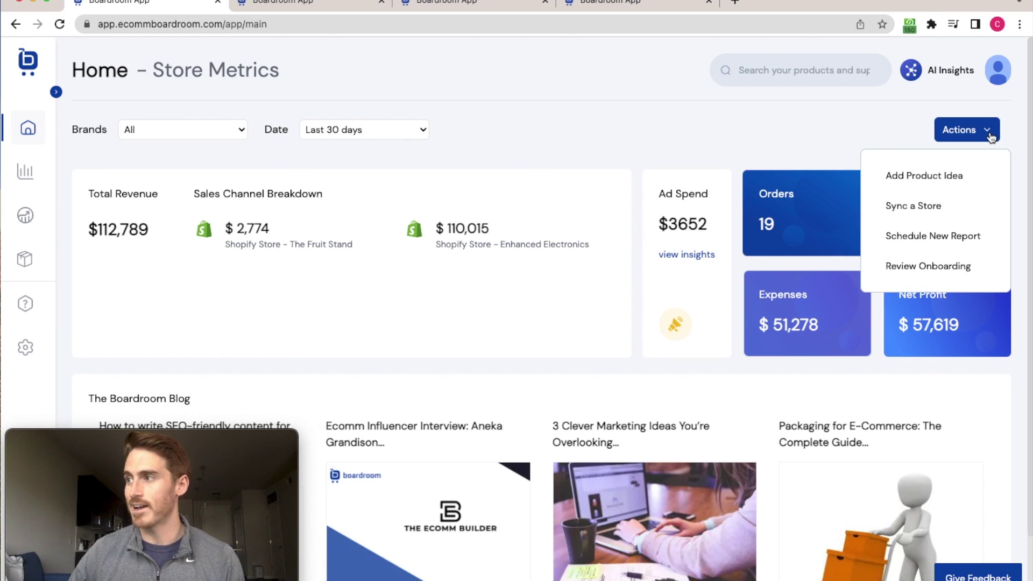
left_click(937, 208)
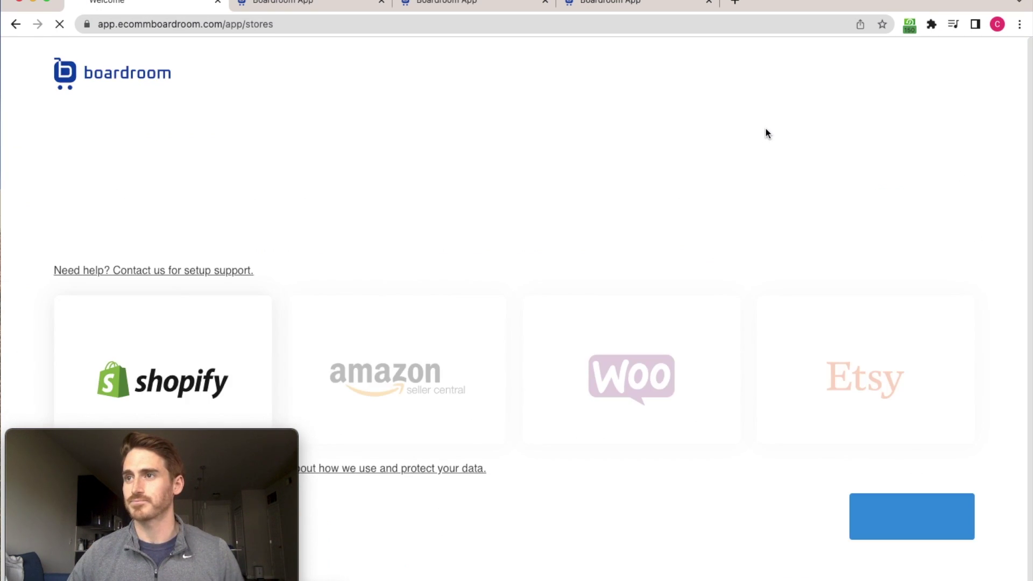
left_click(242, 323)
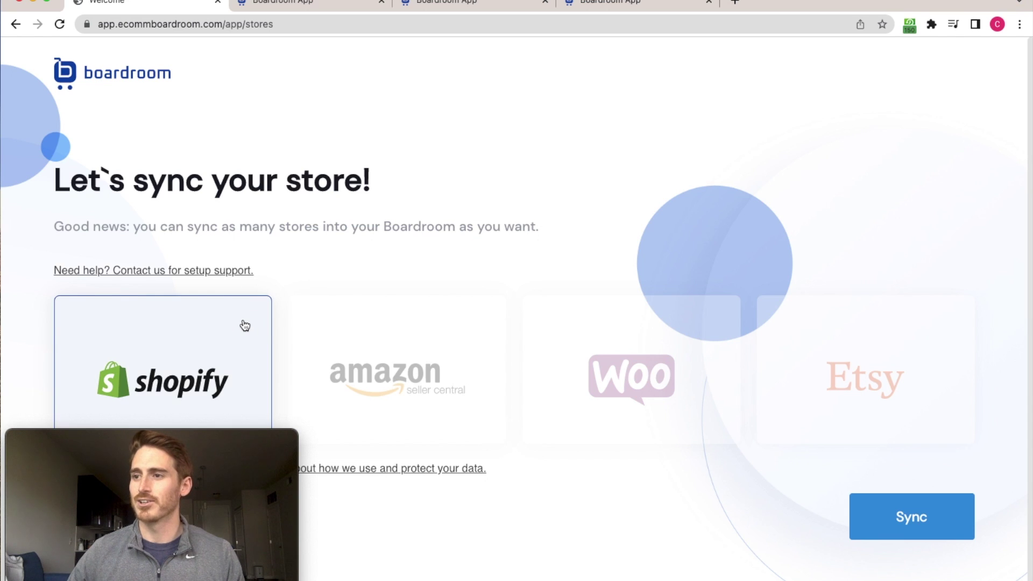
left_click(897, 530)
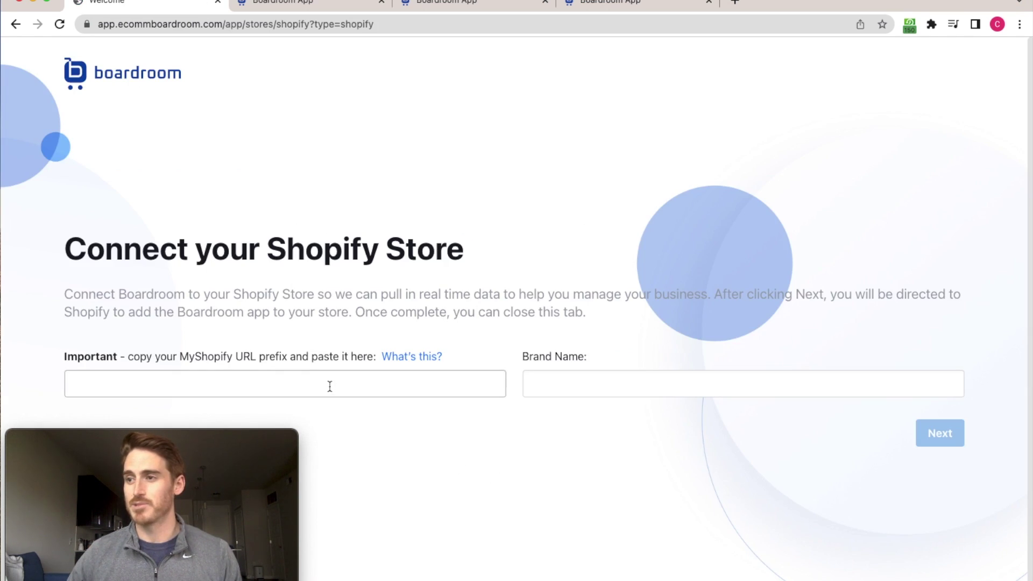
- Paste the MyShopify URL prefix, enter brand name 'Suit Store', and submit the form
left_click(330, 383)
type("charlies-suit-shop")
left_click(586, 385)
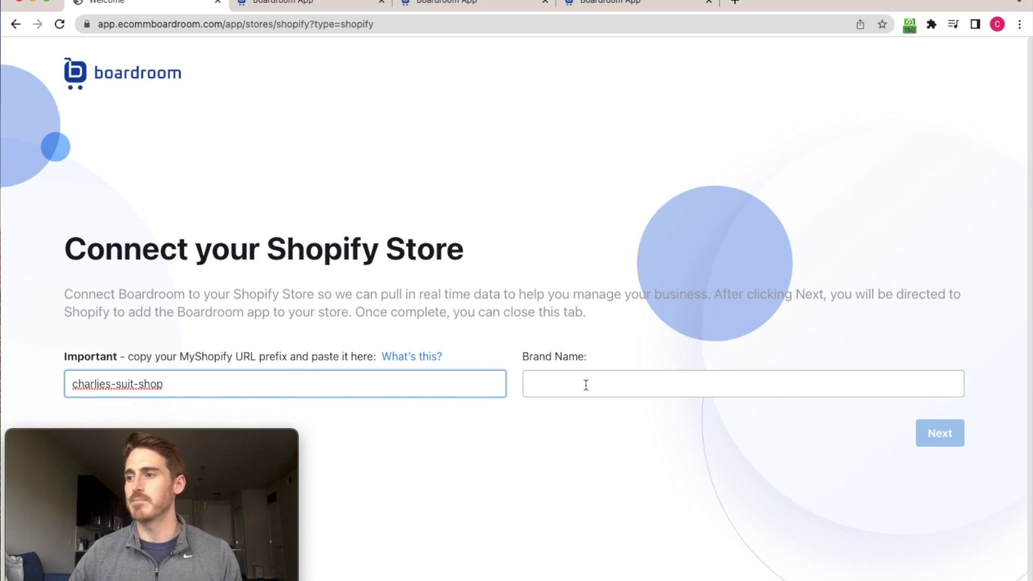
left_click(586, 385)
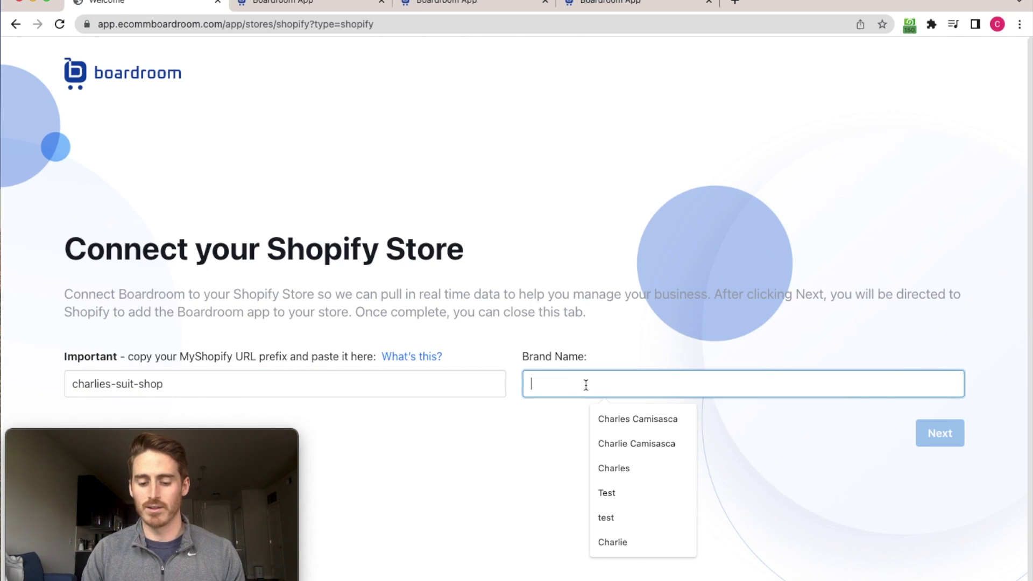
type("Suit Store")
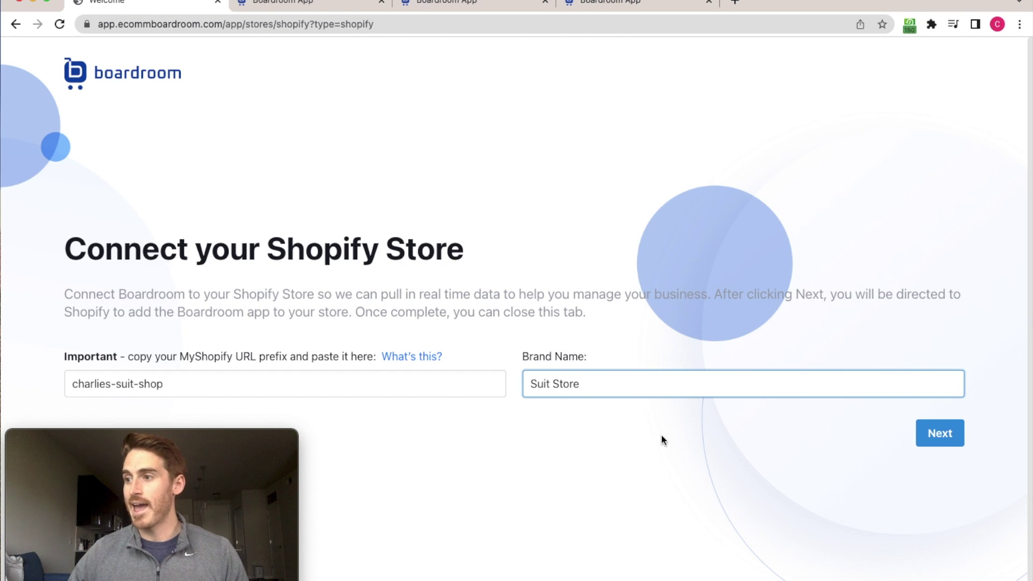
left_click(960, 443)
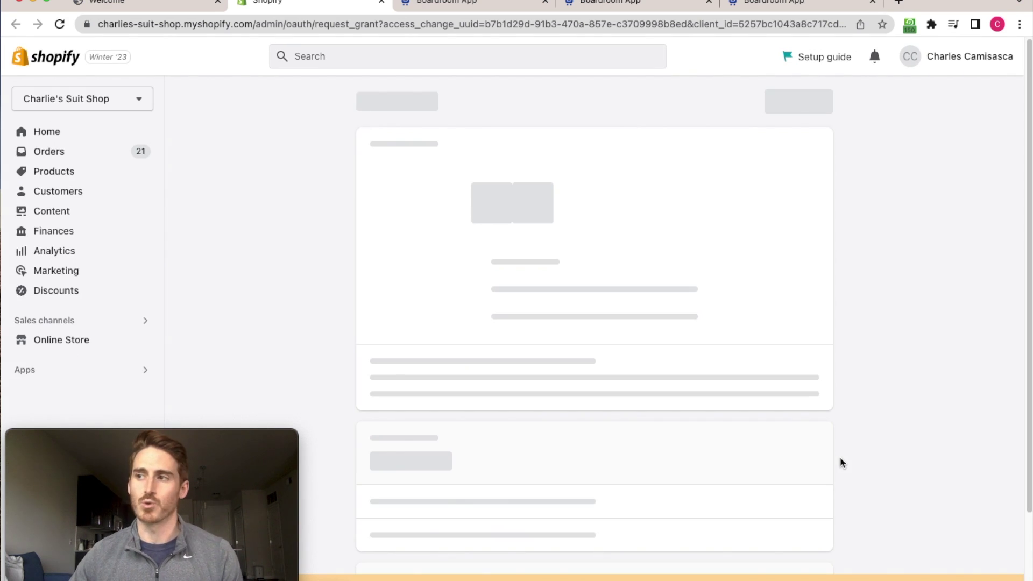
- Install the Boardroom app on the suit shop from Shopify's install page
left_click(798, 101)
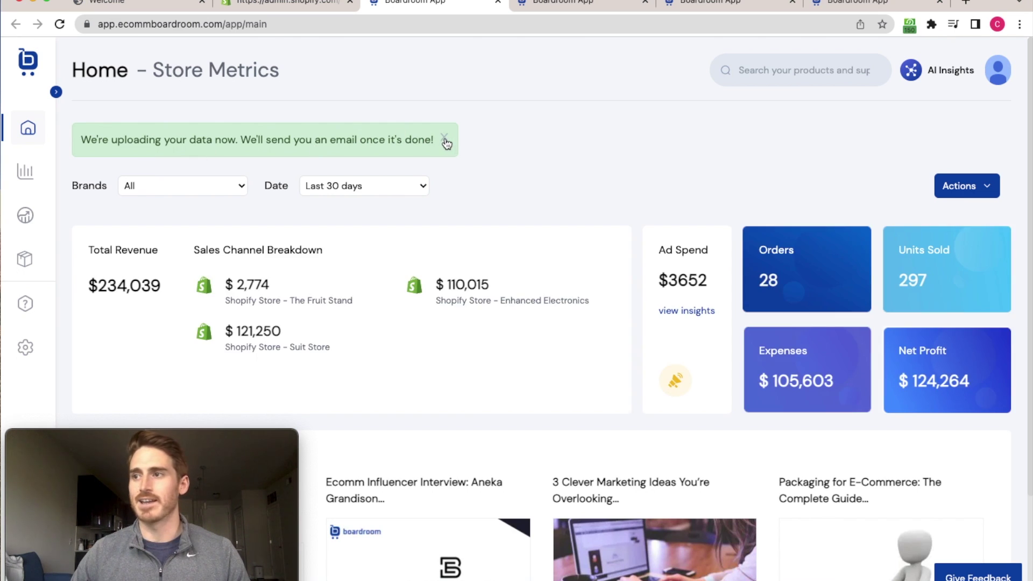
- Dismiss the data-upload banner on the dashboard, then go to Settings
left_click(445, 141)
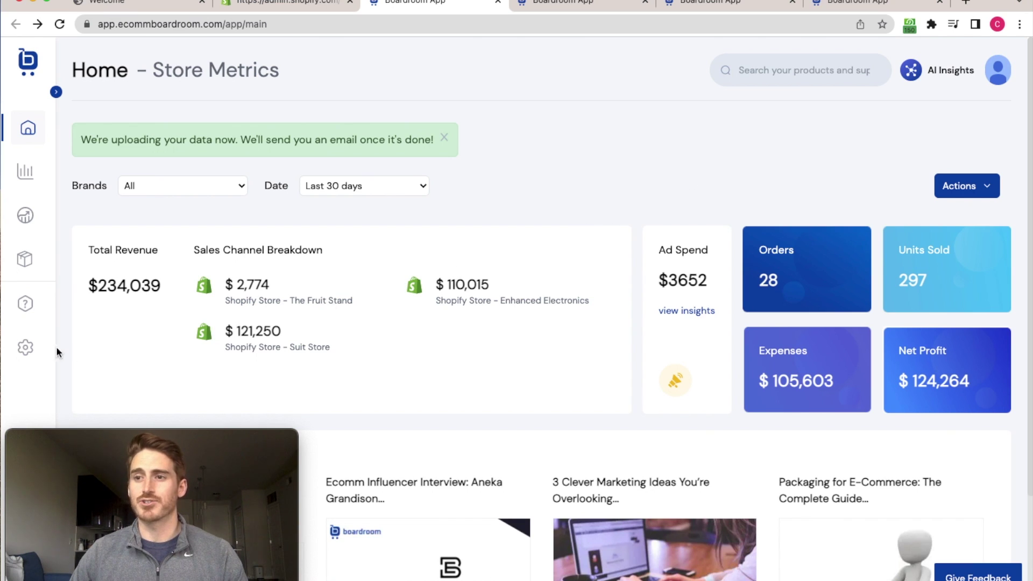
left_click(27, 348)
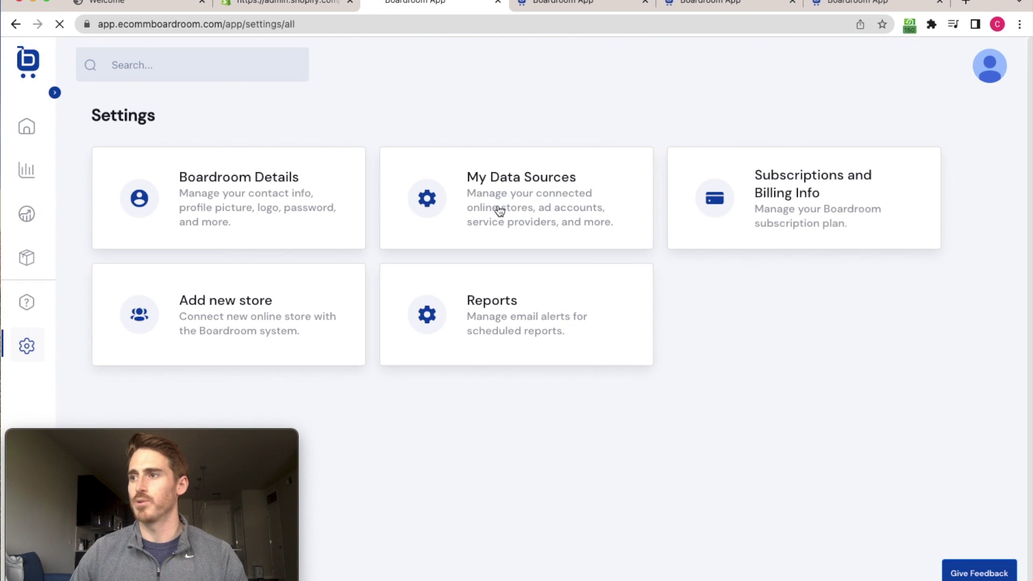
- Start a Google Ads integration linked to Suit Store under My Data Sources' ad accounts
left_click(499, 210)
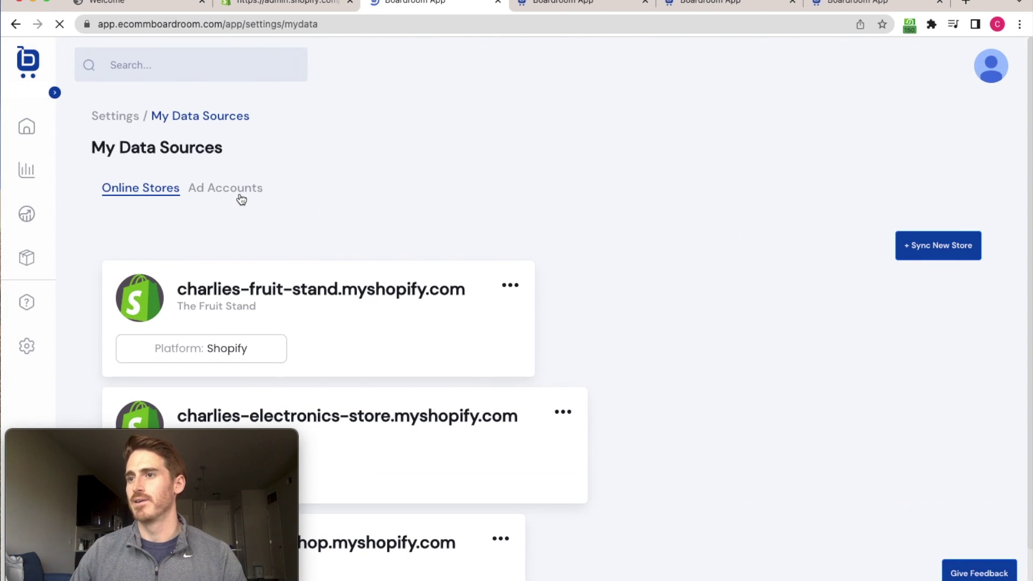
left_click(241, 200)
left_click(902, 246)
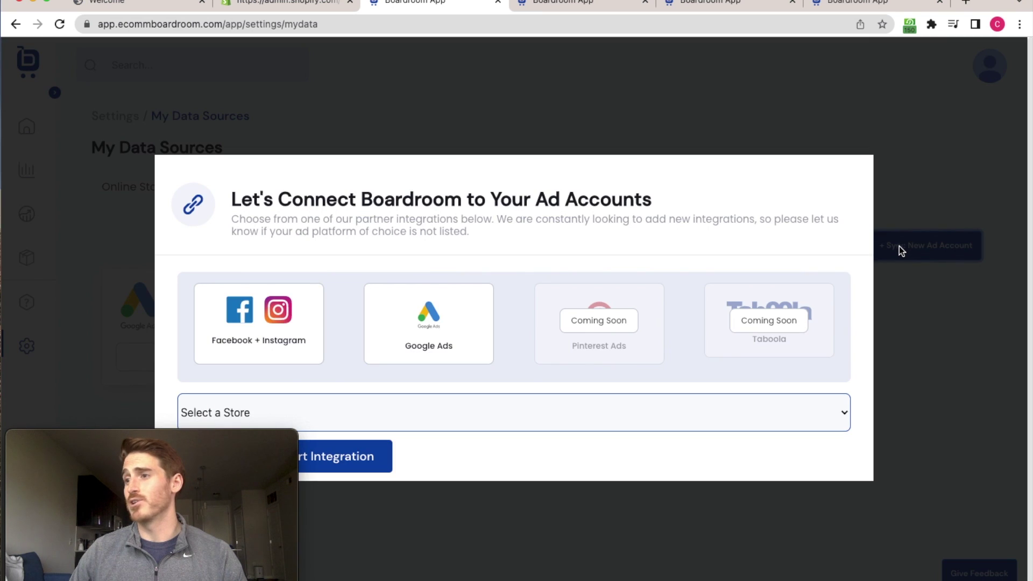
left_click(451, 343)
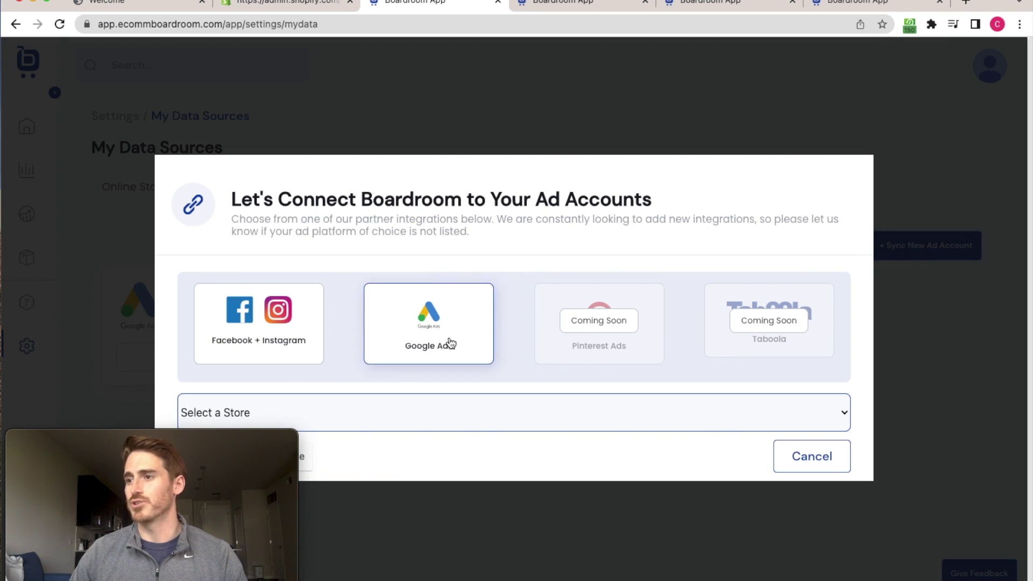
left_click(517, 403)
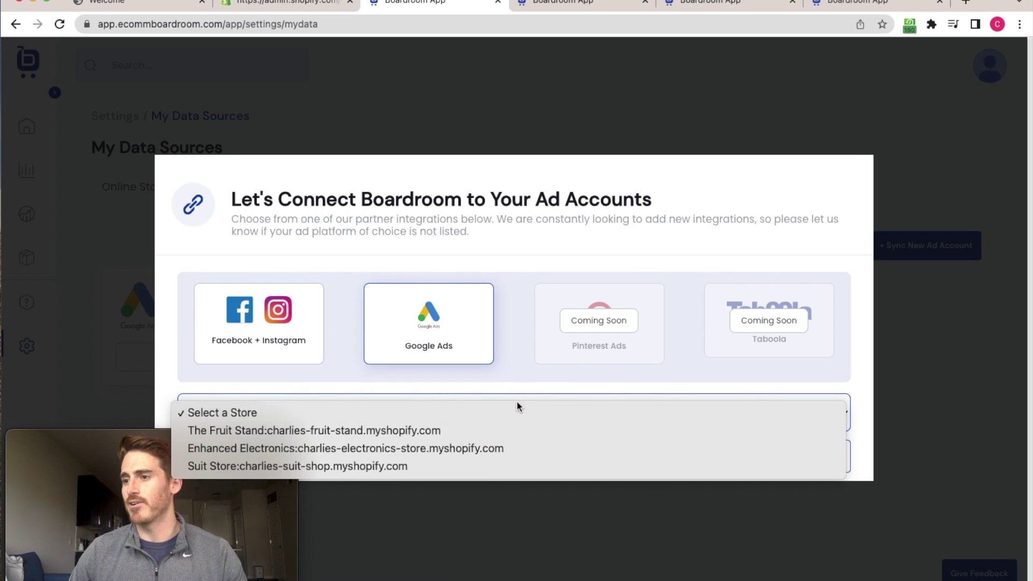
left_click(390, 468)
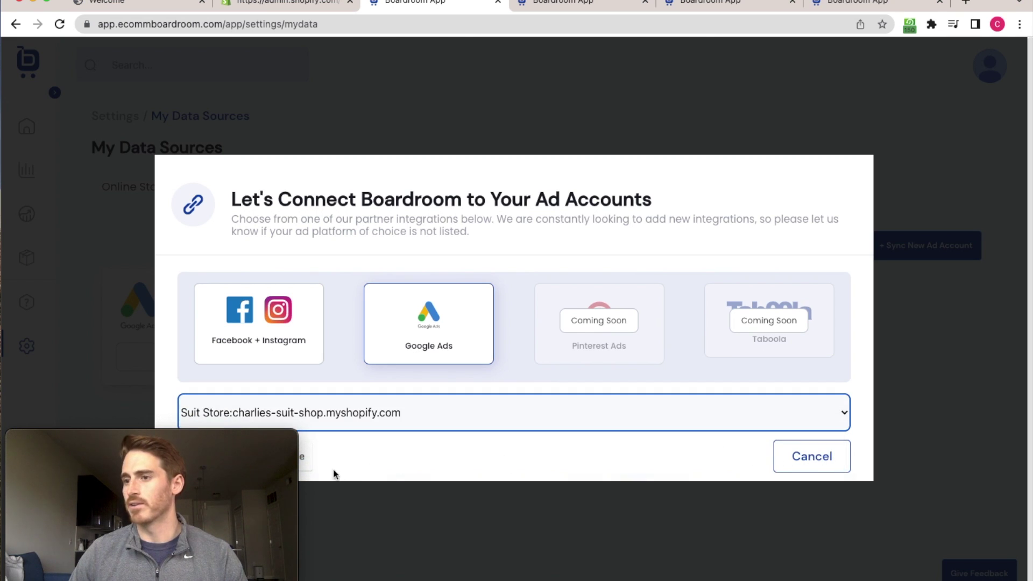
left_click(303, 470)
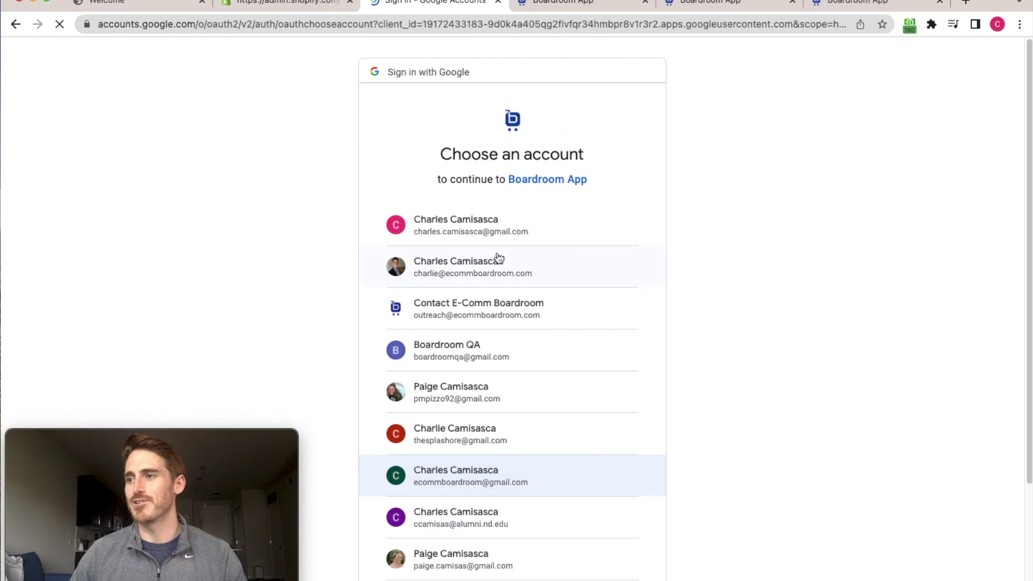
- Choose the business Google account and grant Boardroom access
left_click(477, 267)
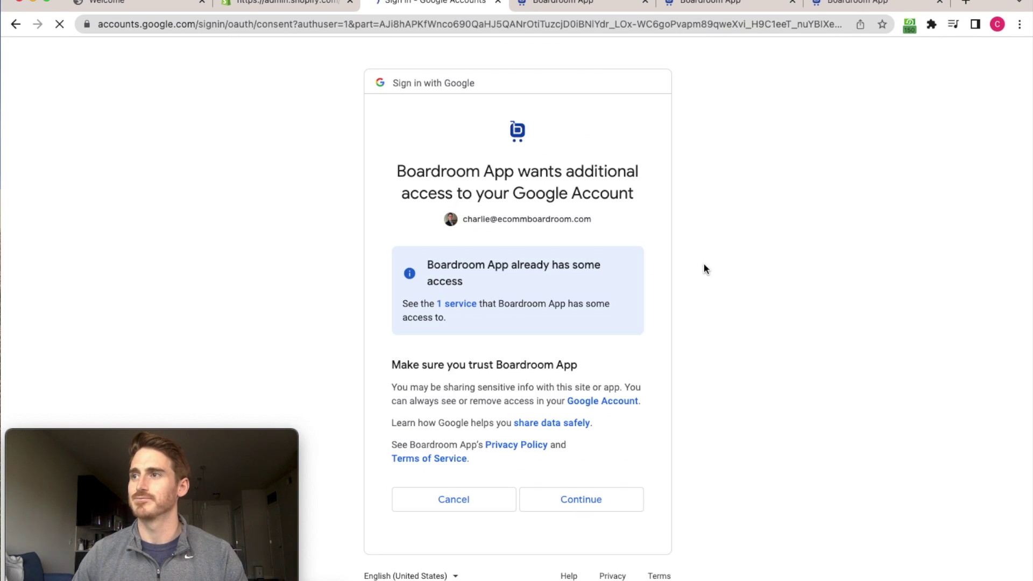
left_click(603, 499)
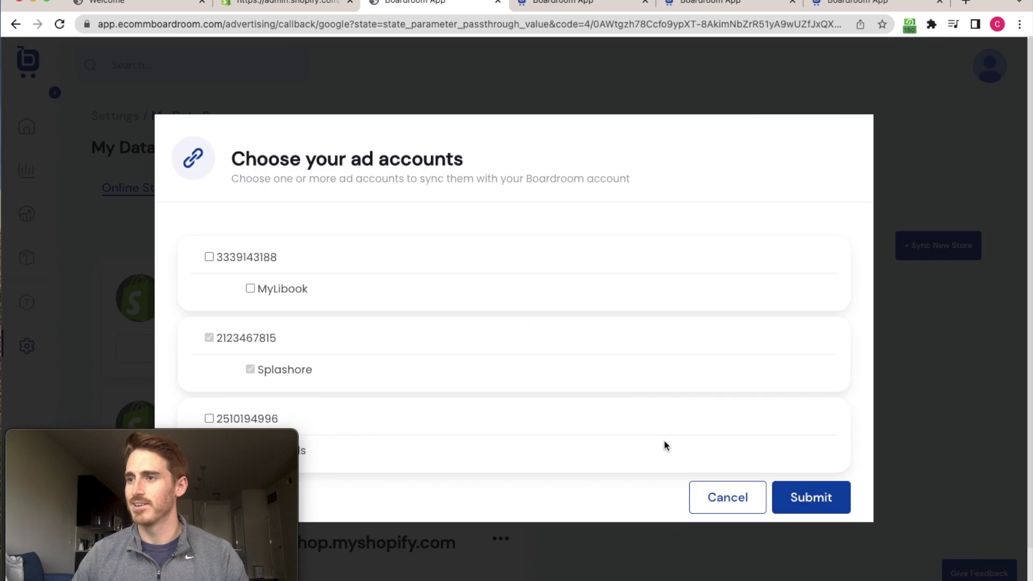
- Sync the MyLibook Google Ads account to Suit Store, then switch to the overview tab
left_click(210, 257)
left_click(807, 499)
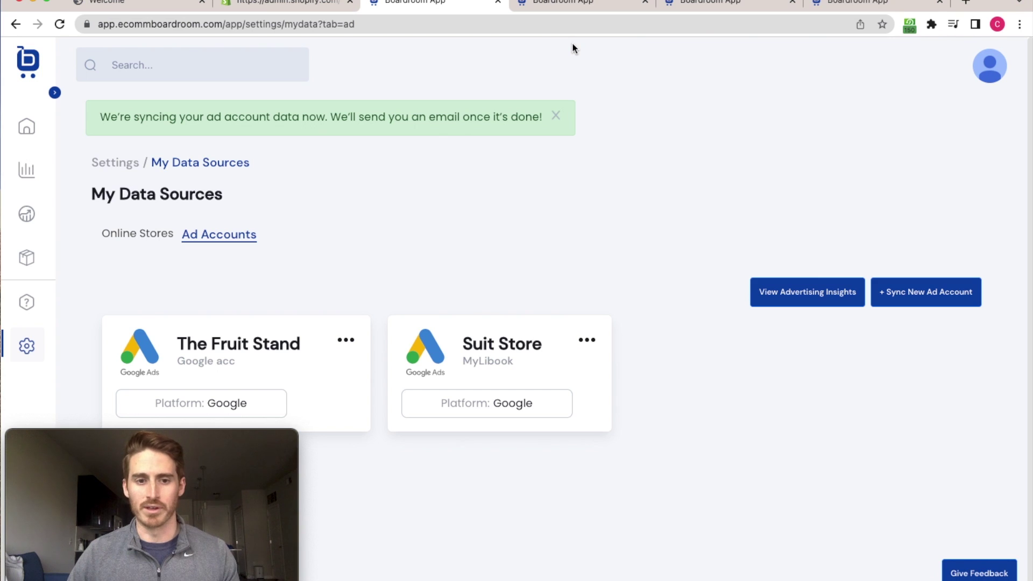
left_click(576, 6)
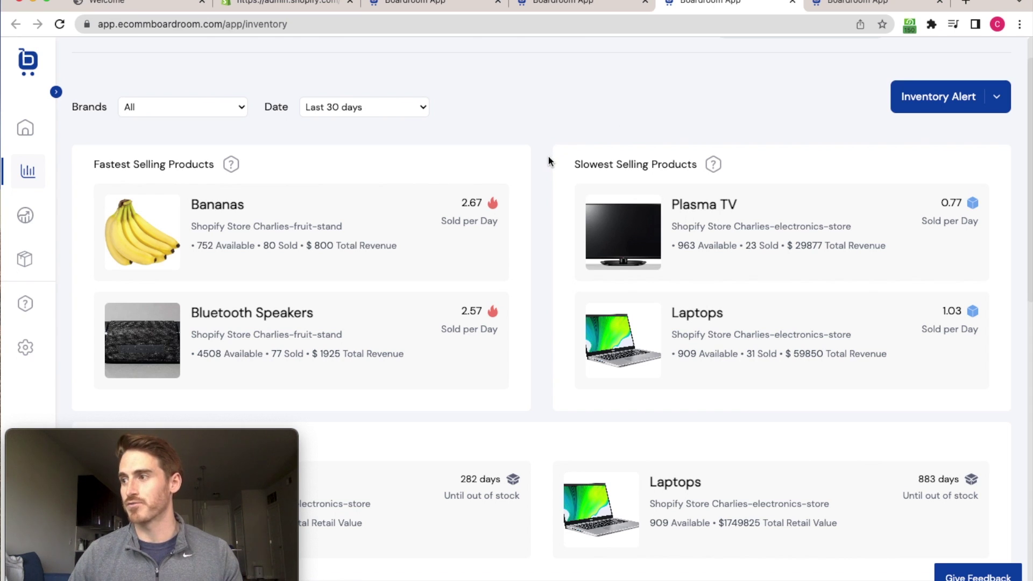
- Switch to the Advertising Insights tab showing $7,343 total ad spend
scroll(548, 156, "up", 2)
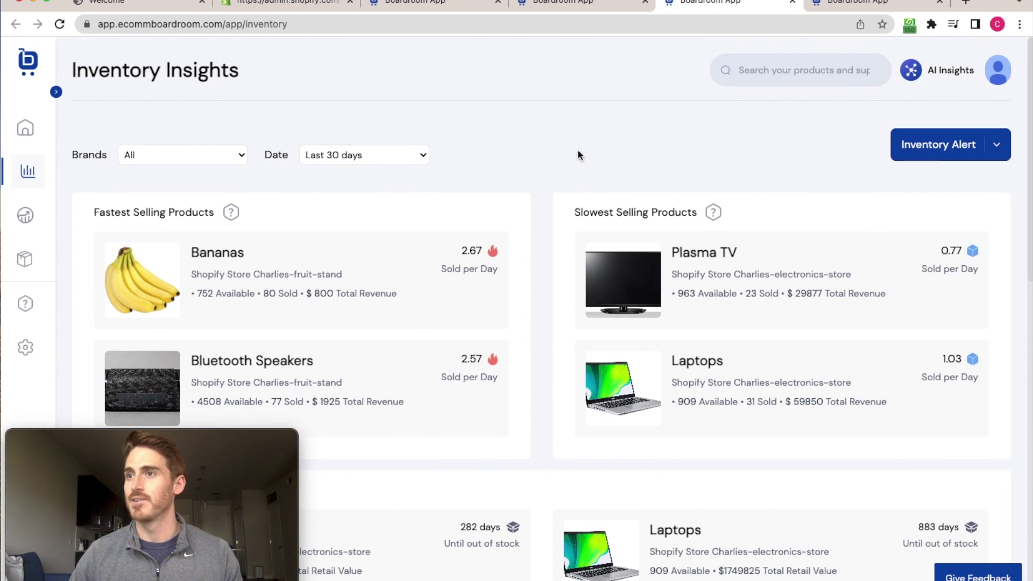
left_click(870, 12)
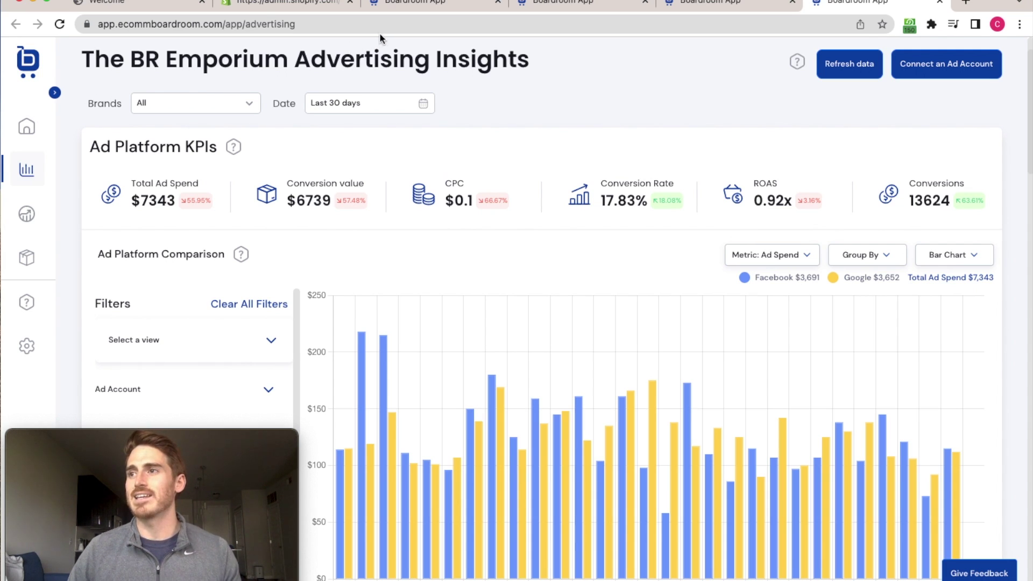
- Return to the Home store metrics page from the sidebar
left_click(35, 132)
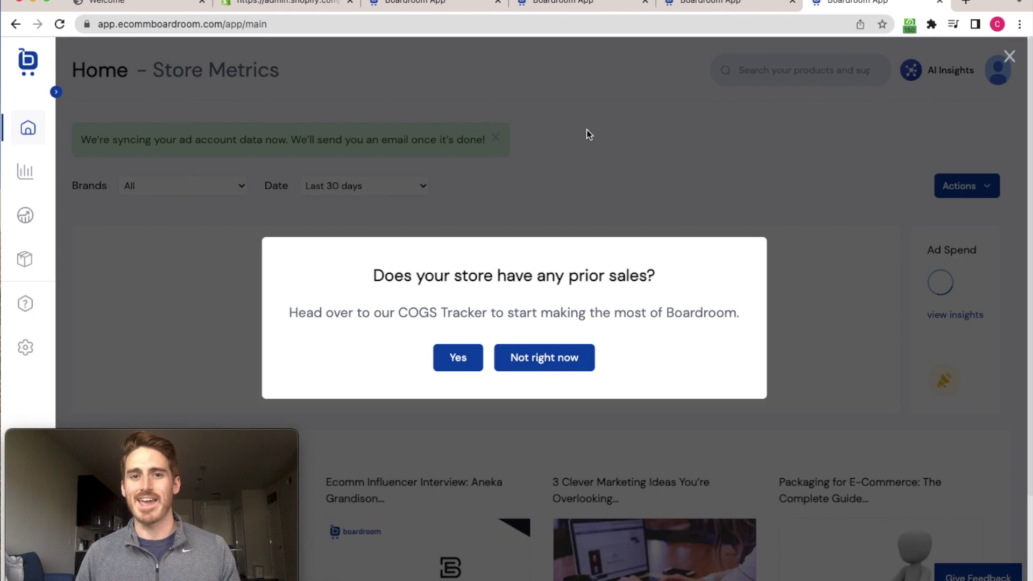
- Decline the prior-sales prompt with 'Not right now'
left_click(563, 365)
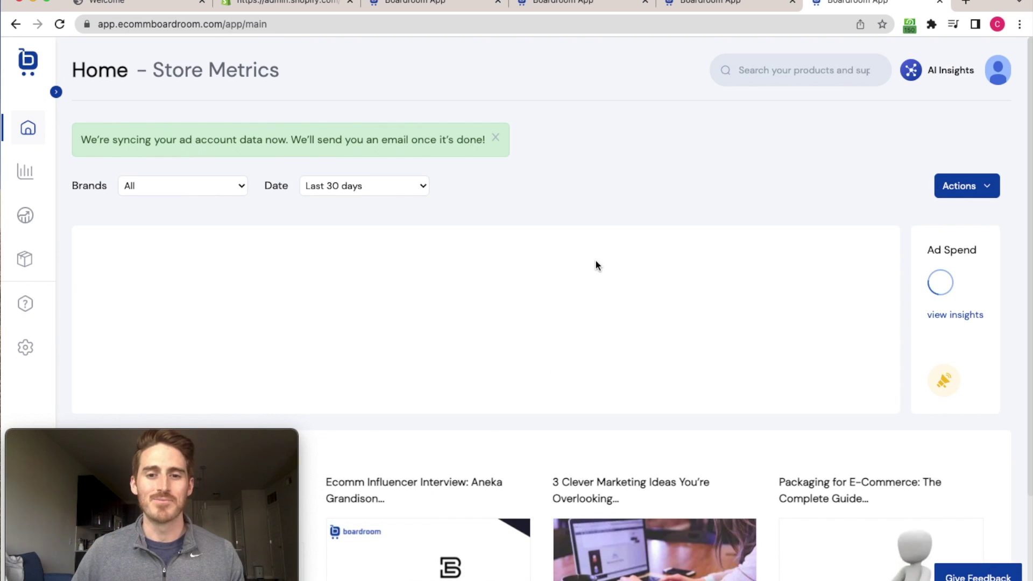